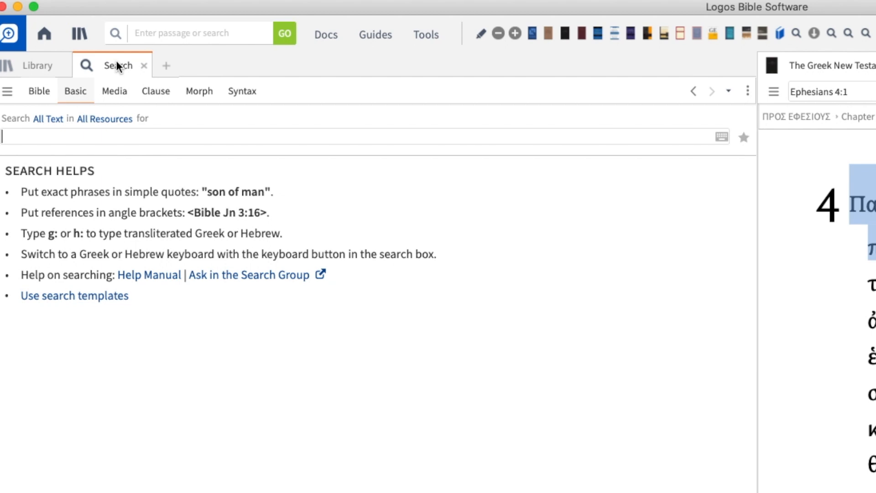
# - Search all text in all resources for the reference <Eph 4:1>
pyautogui.write('<')
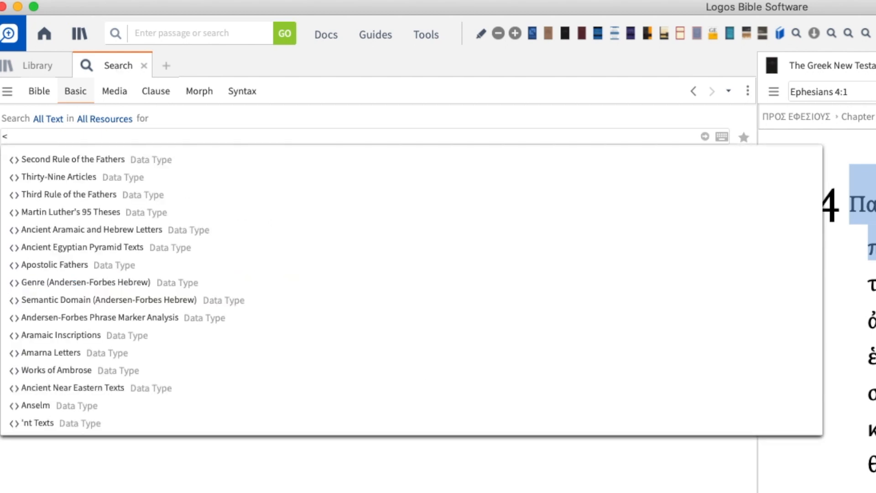
pyautogui.write('Eph 4:1>')
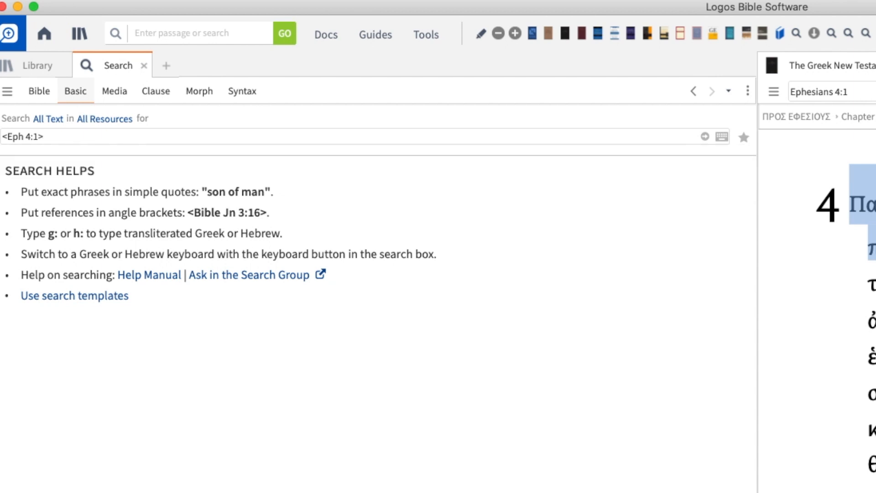
pyautogui.press('Return')
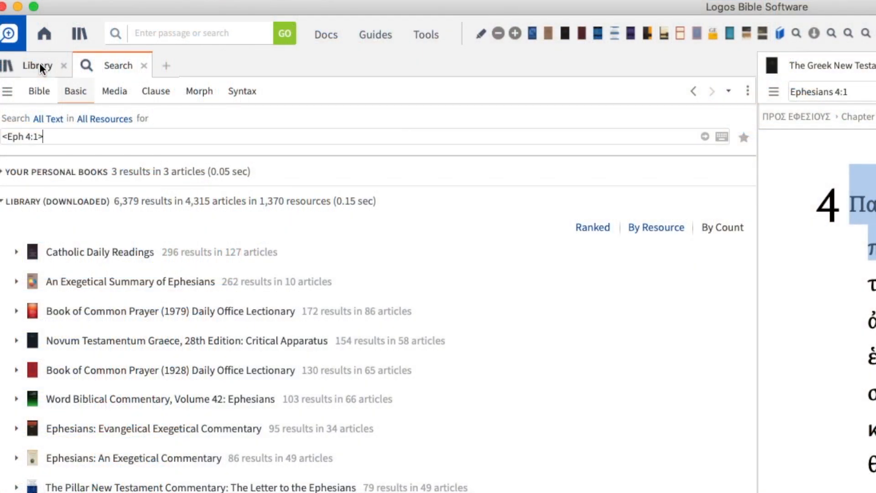
# - Show the library's resource list and enlarge its text by three increments
pyautogui.click(40, 65)
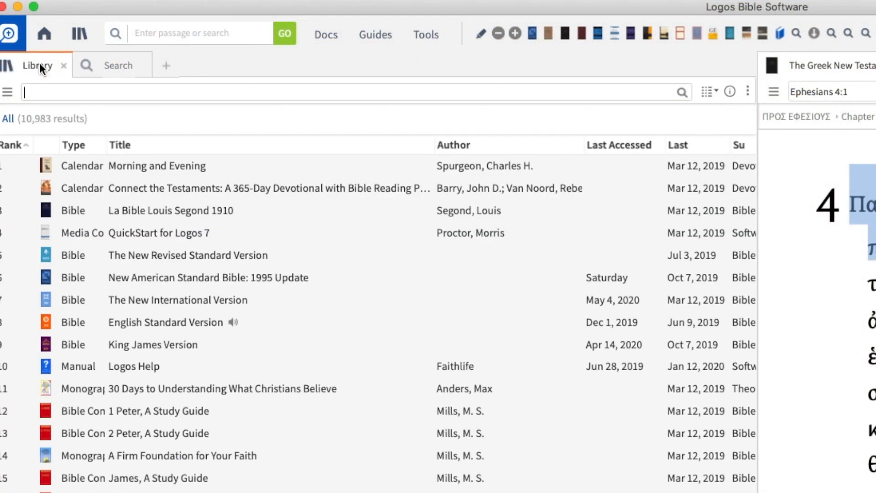
pyautogui.press('super+equal')
pyautogui.press('super+equal')
pyautogui.press('super+equal')
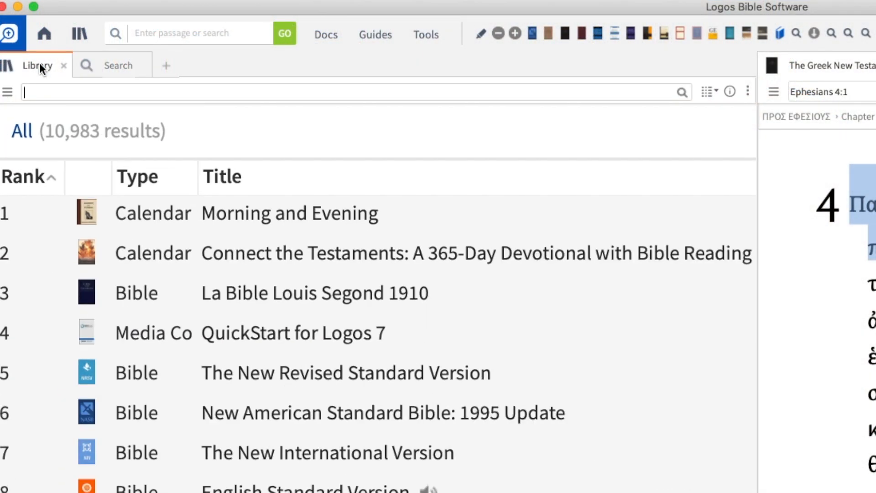
pyautogui.hscroll(3, 390, 272)
pyautogui.hscroll(-3, 391, 271)
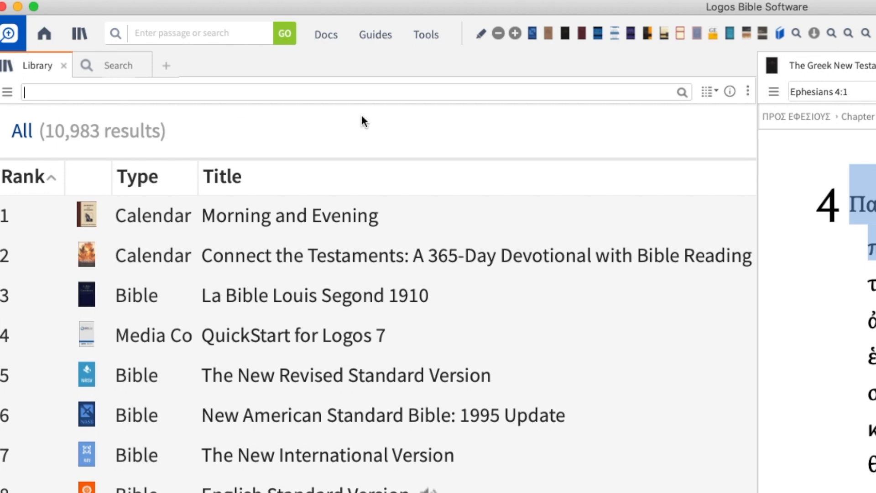
# - Preview the library in Cover View and Tile View, and return it to Details View
pyautogui.click(713, 90)
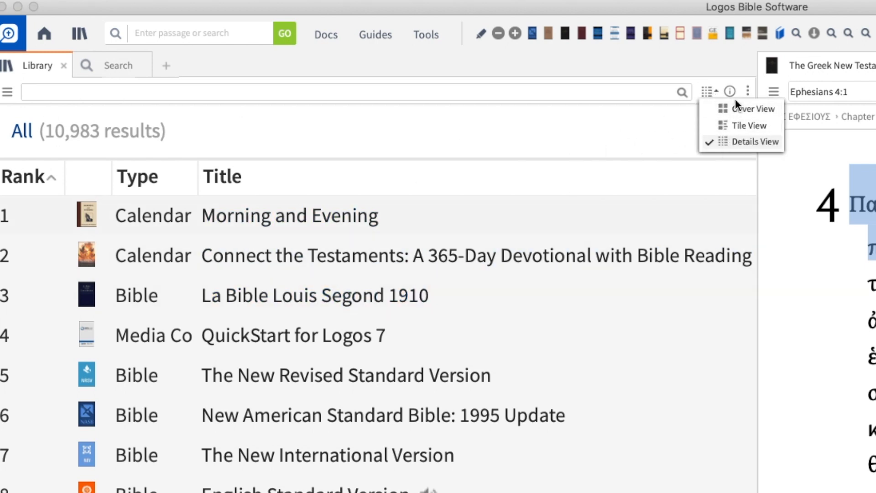
pyautogui.click(745, 108)
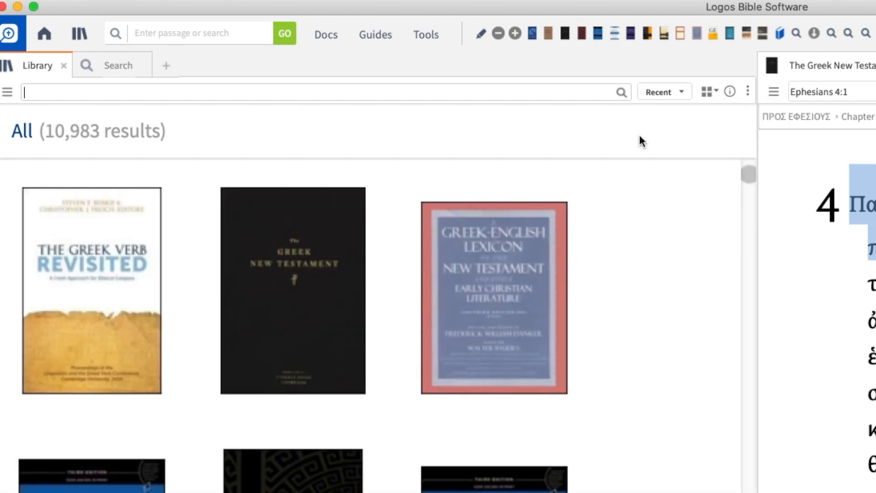
pyautogui.click(709, 92)
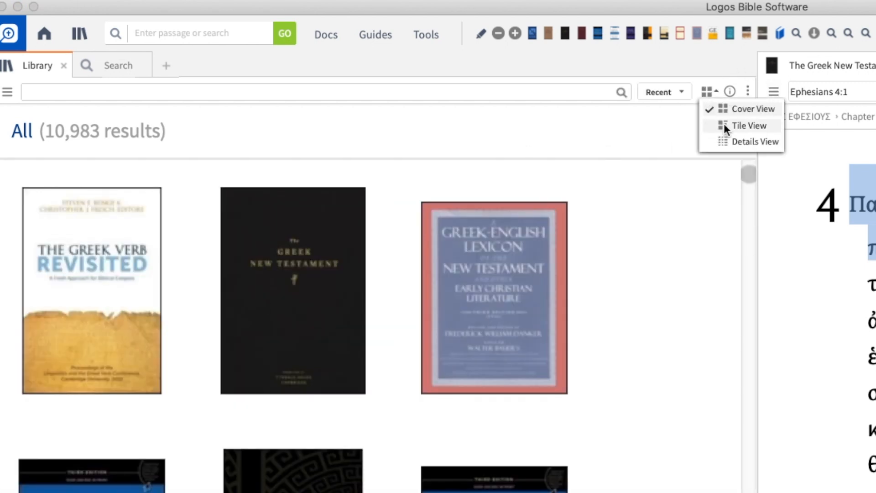
pyautogui.click(730, 124)
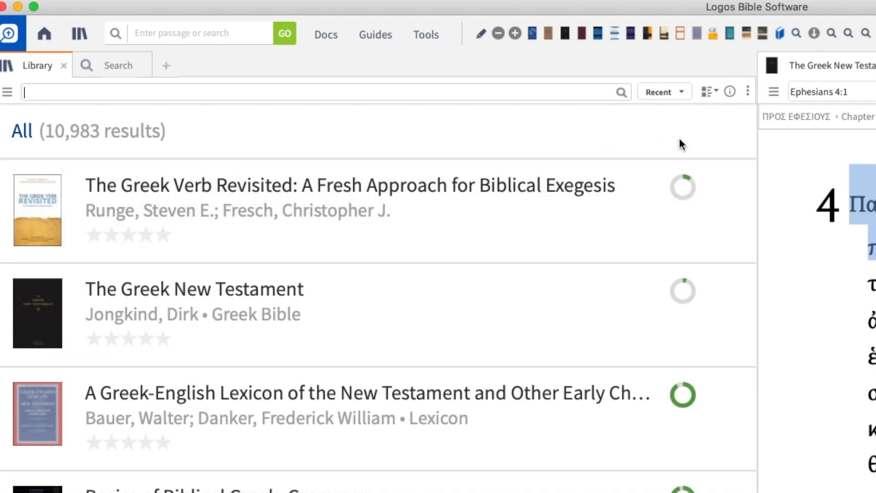
pyautogui.click(709, 93)
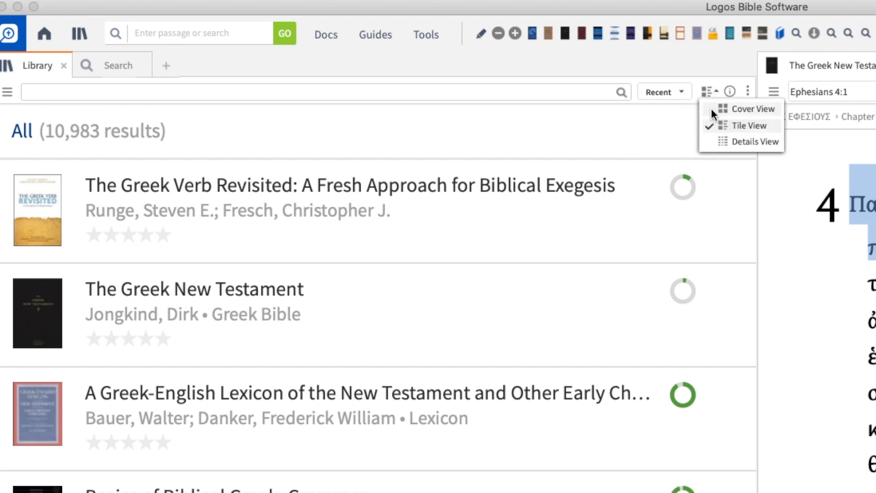
pyautogui.click(743, 144)
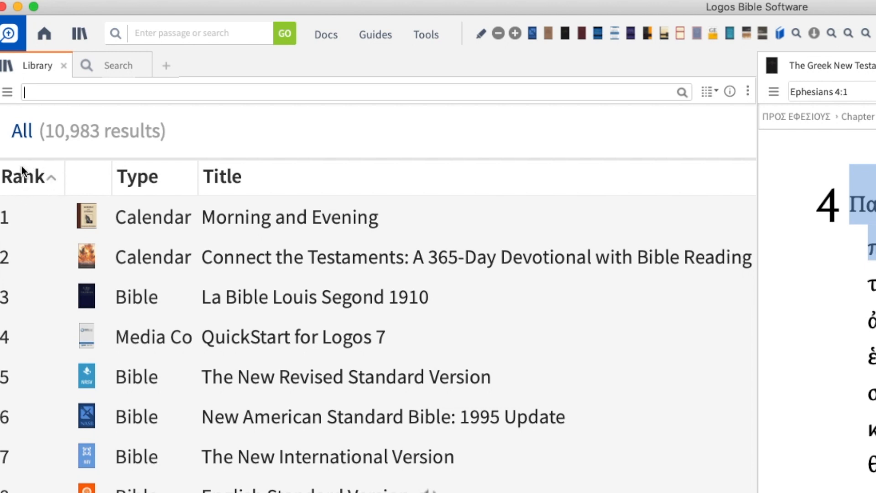
# - Examine the library's detail columns from Rank, Type and Title across to Subjects
pyautogui.hscroll(10, 346, 220)
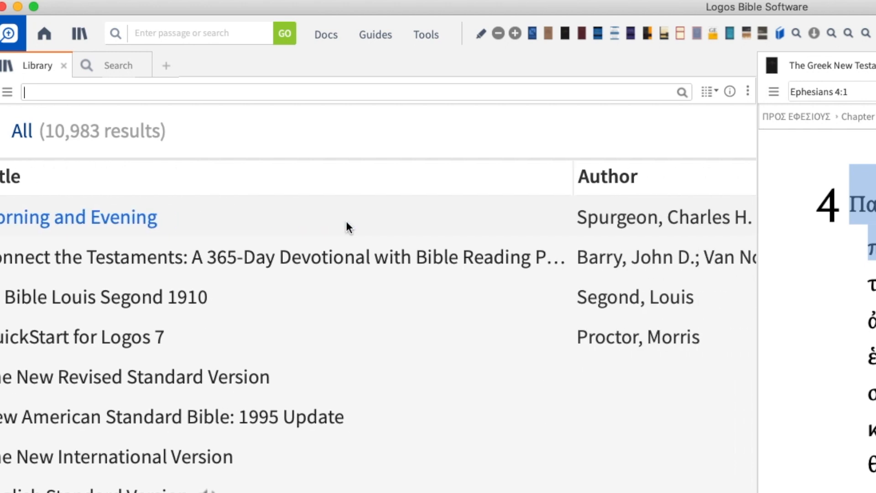
pyautogui.hscroll(10, 341, 223)
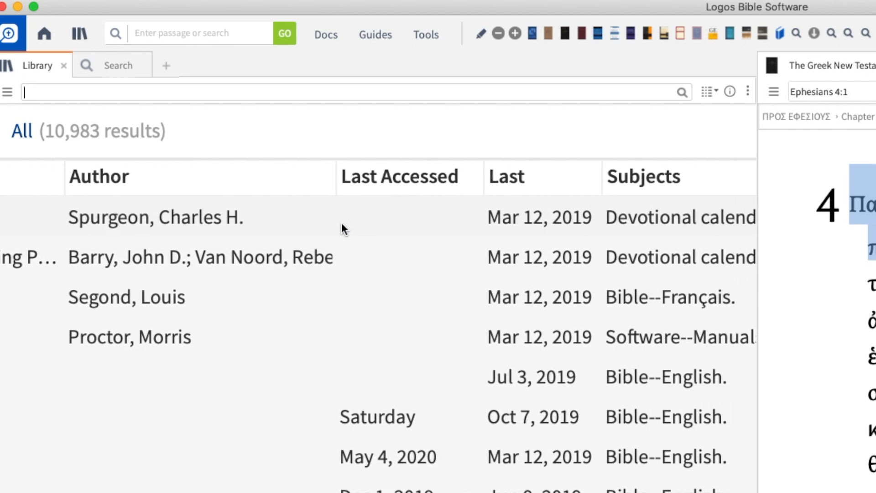
pyautogui.hscroll(1, 341, 223)
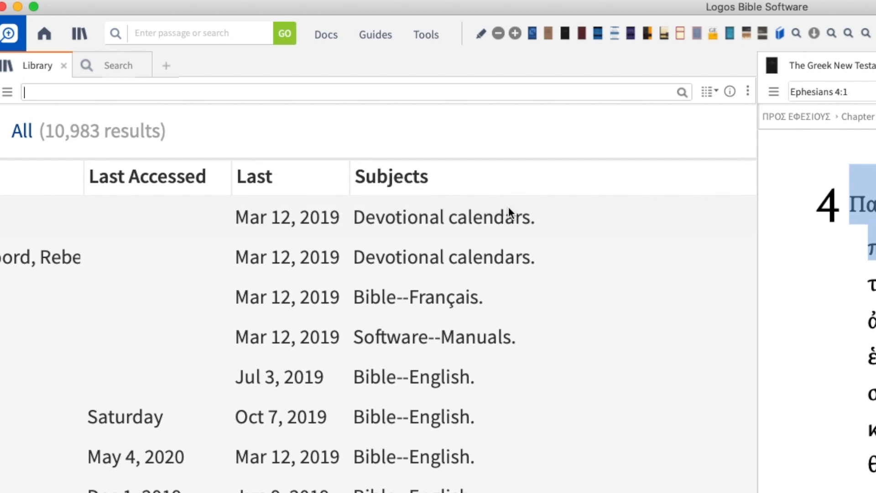
pyautogui.hscroll(4, 540, 199)
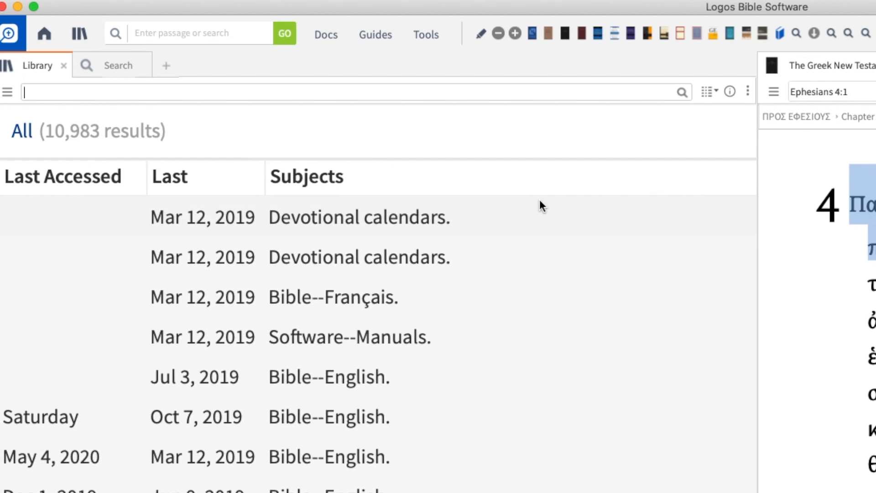
pyautogui.hscroll(-10, 336, 179)
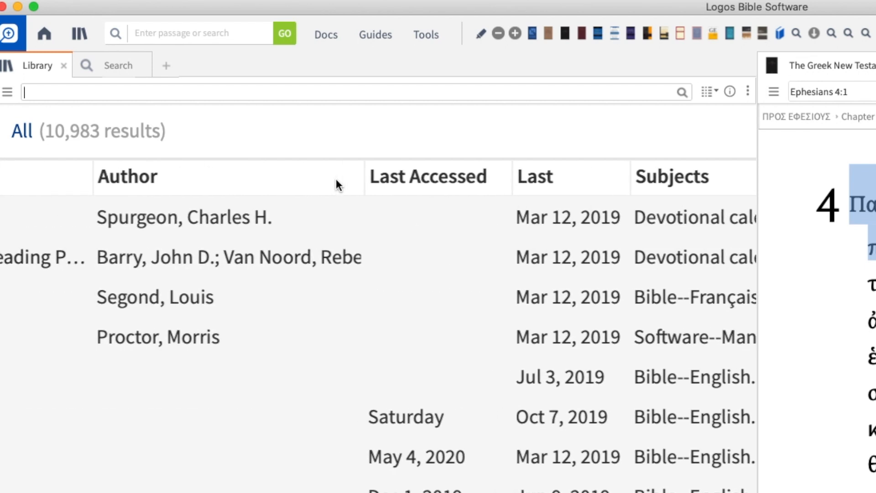
pyautogui.hscroll(-20, 503, 193)
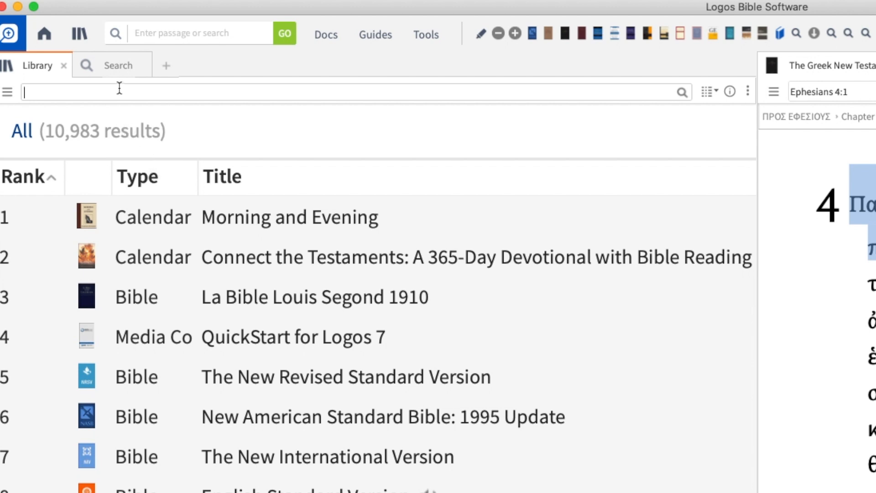
# - Try the type: and subject: field prefixes in the library filter
pyautogui.write('type:')
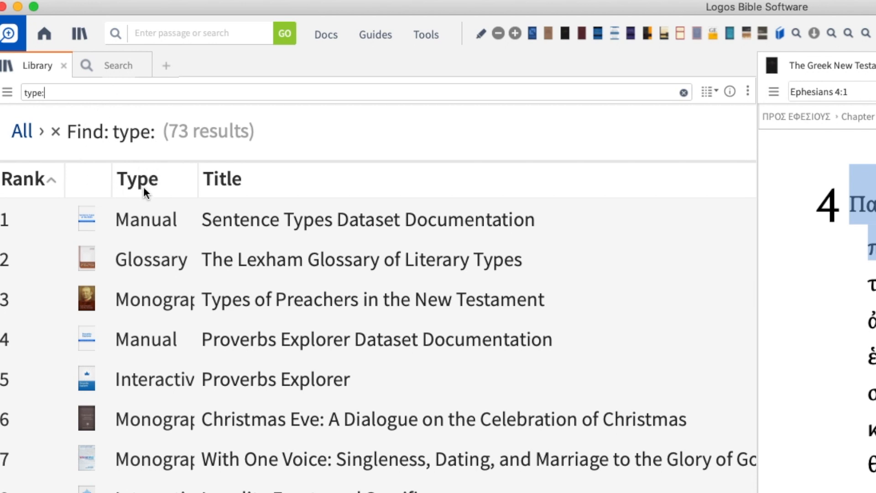
pyautogui.press('BackSpace')
pyautogui.press('BackSpace')
pyautogui.press('BackSpace')
pyautogui.press('BackSpace')
pyautogui.press('BackSpace')
pyautogui.write('subect:')
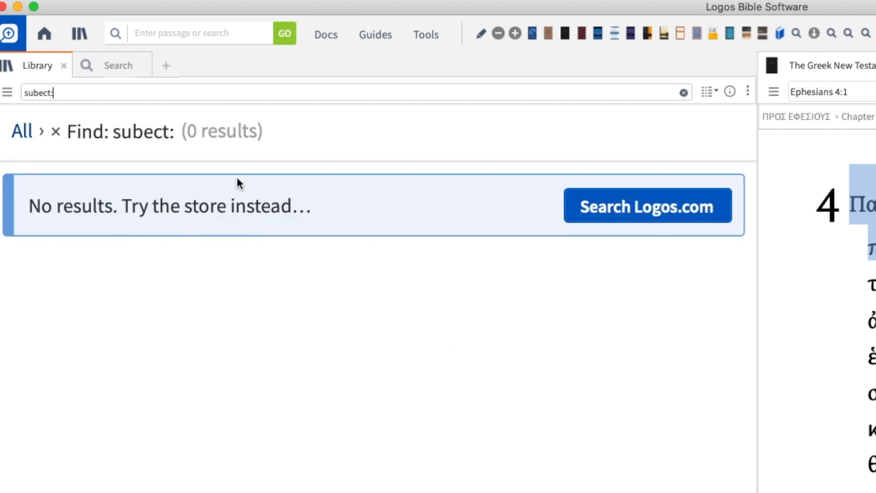
# - Filter the library to resources matching title:ephesians
pyautogui.press('BackSpace')
pyautogui.press('BackSpace')
pyautogui.press('BackSpace')
pyautogui.press('BackSpace')
pyautogui.press('BackSpace')
pyautogui.press('BackSpace')
pyautogui.press('BackSpace')
pyautogui.write('title:')
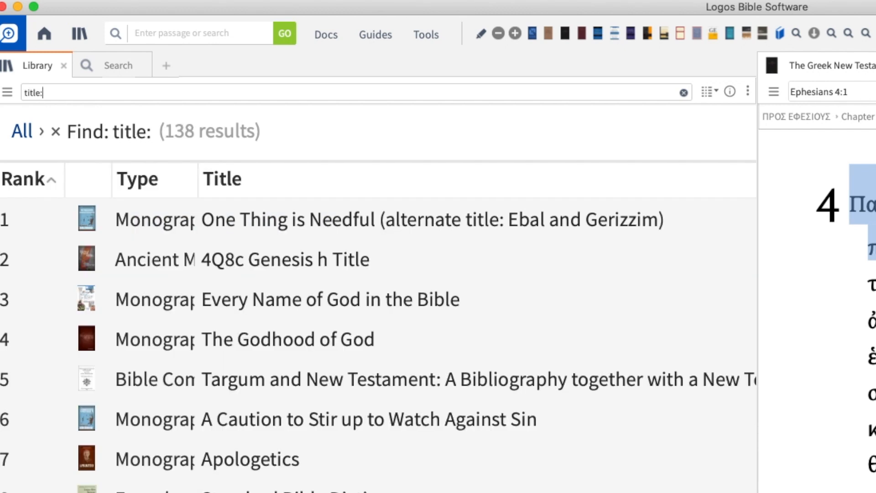
pyautogui.write('ephesians')
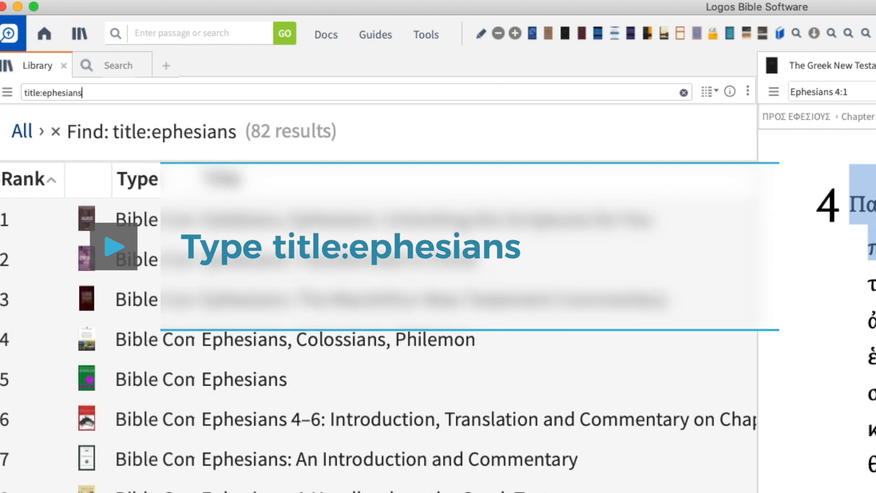
# - Filter the library with type:grammar subject:greek and copy that query
pyautogui.press('super+a')
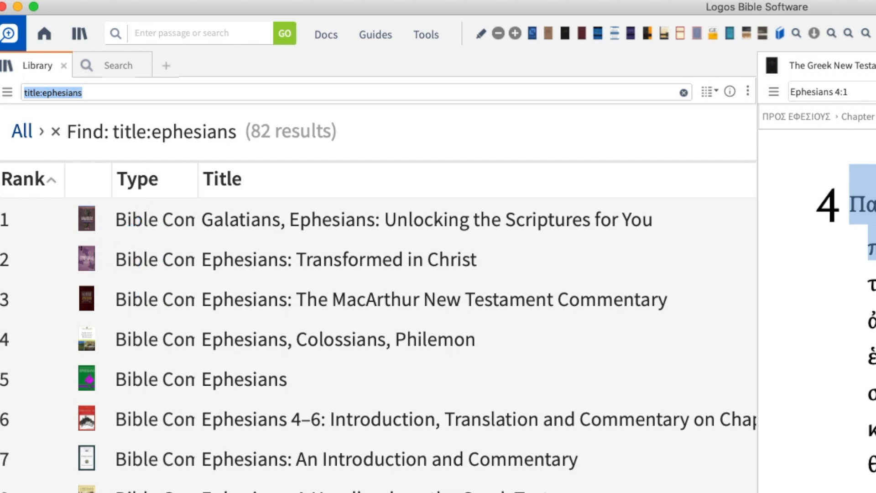
pyautogui.write('type:')
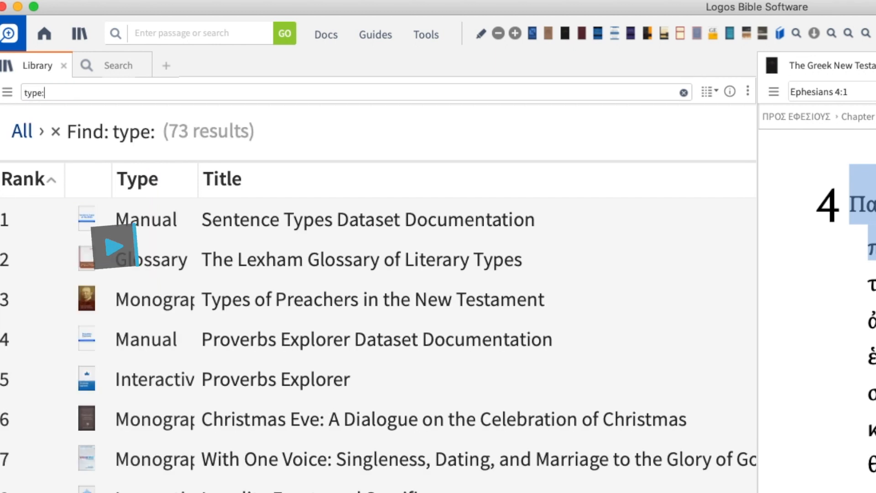
pyautogui.write('grammar')
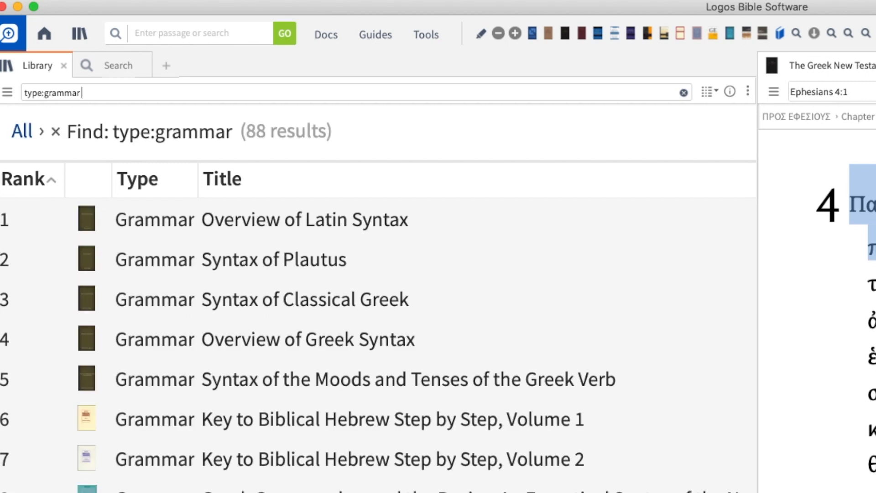
pyautogui.write('subject:greek')
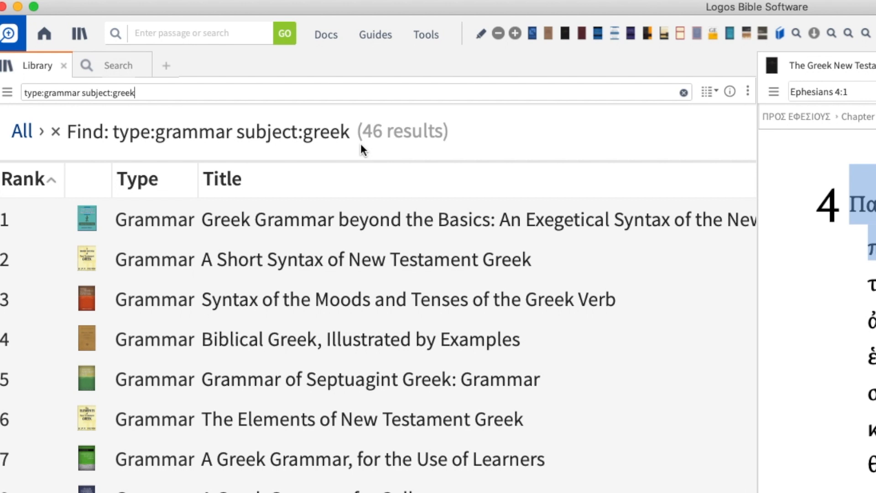
pyautogui.press('super+a')
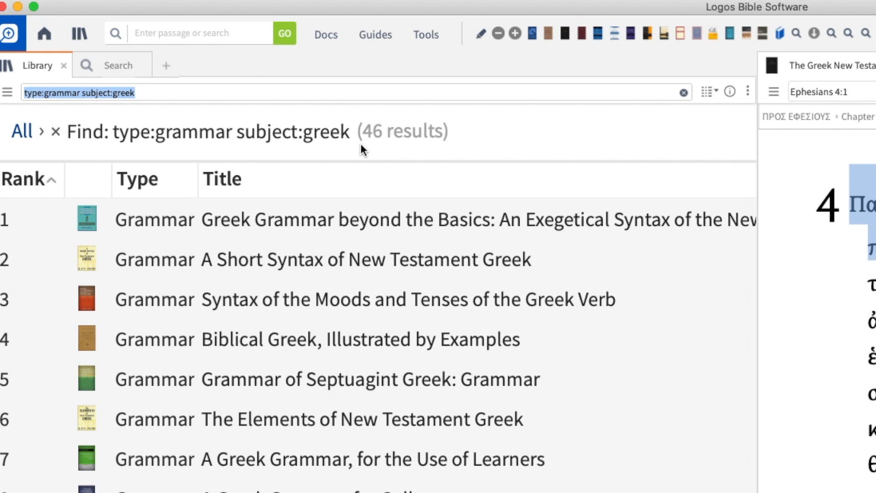
pyautogui.rightClick(98, 91)
pyautogui.click(138, 164)
# - Limit the <Eph 4:1> search to the group of resources matching type:grammar subject:greek
pyautogui.click(113, 71)
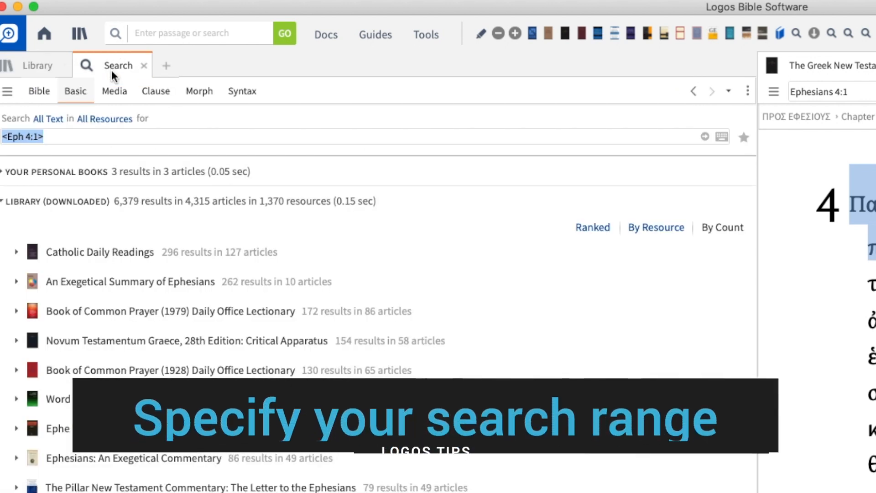
pyautogui.click(108, 119)
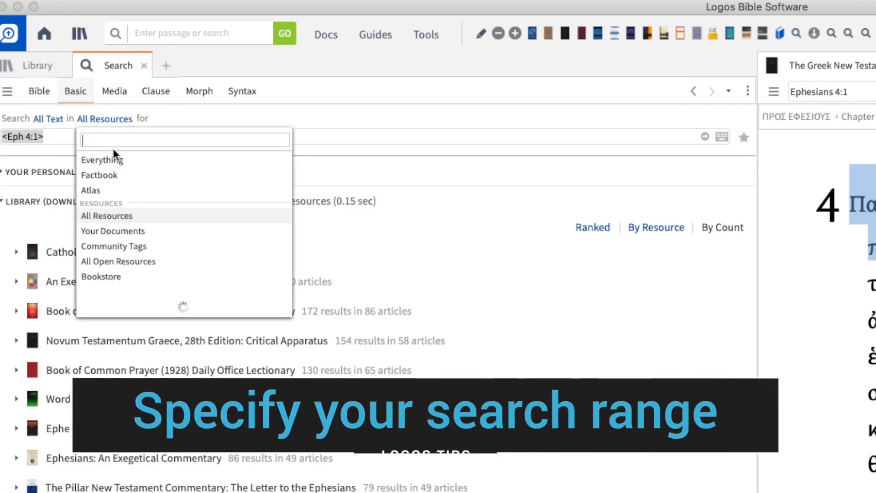
pyautogui.write('type:grammar subject:greek')
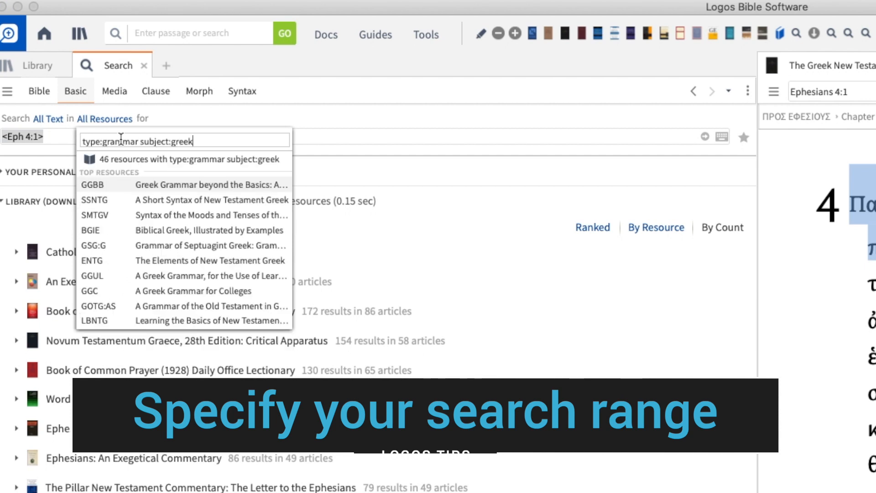
pyautogui.click(126, 161)
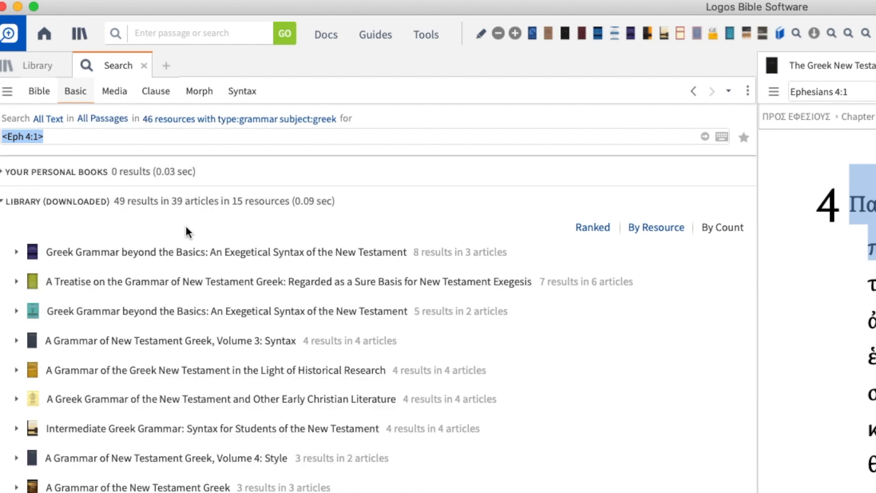
# - Enlarge the search results text and open the Collections tool
pyautogui.press('super+equal')
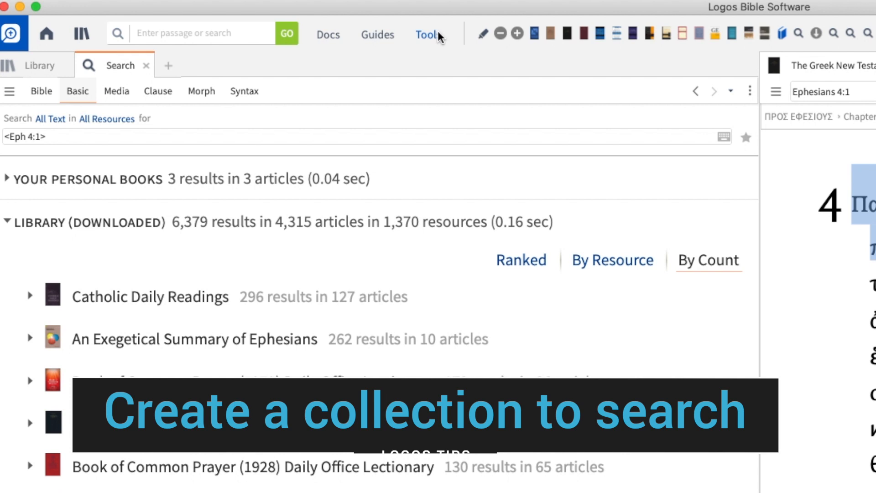
pyautogui.click(431, 34)
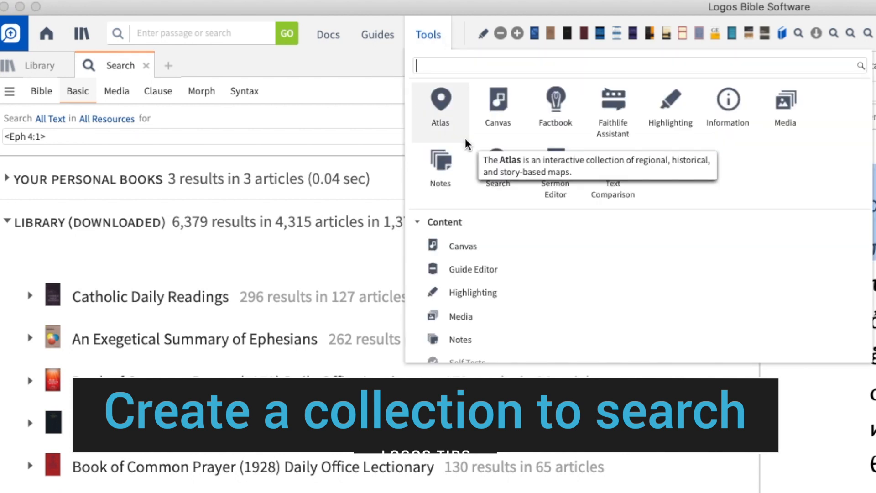
pyautogui.write('collections')
pyautogui.click(479, 117)
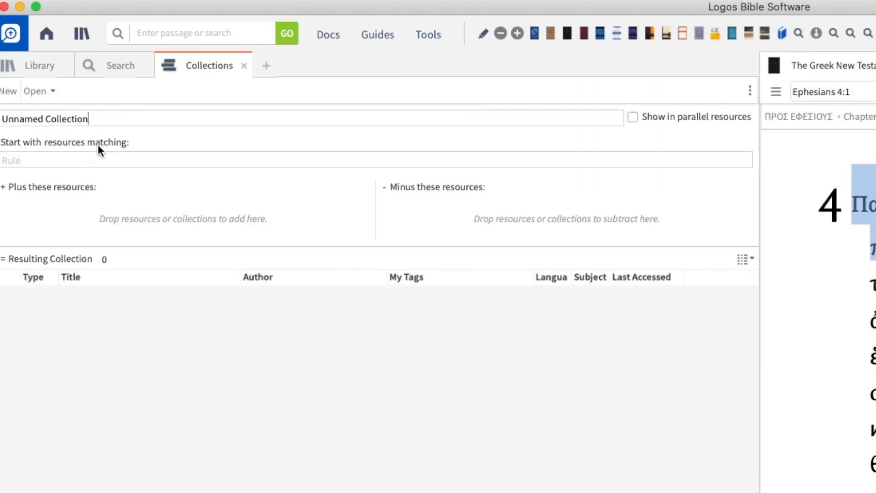
# - Name the new collection 01 Youtube Collection and set its matching rule to type:grammar subject:greek
pyautogui.press('super+a')
pyautogui.write('0')
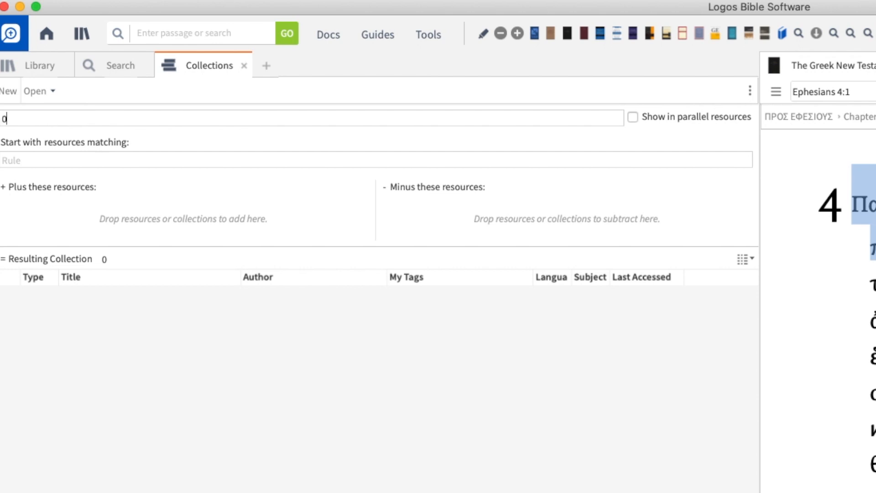
pyautogui.write('1 Youtube Collection')
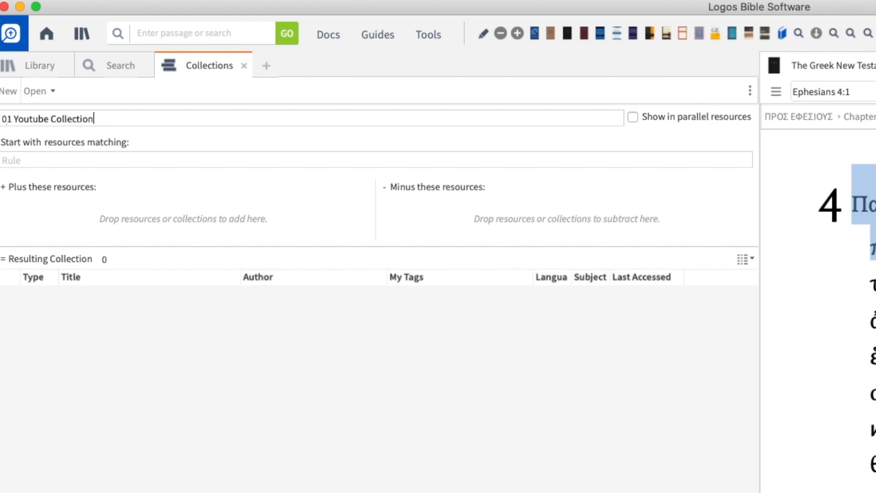
pyautogui.click(70, 159)
pyautogui.write('type:grammar subject:greek')
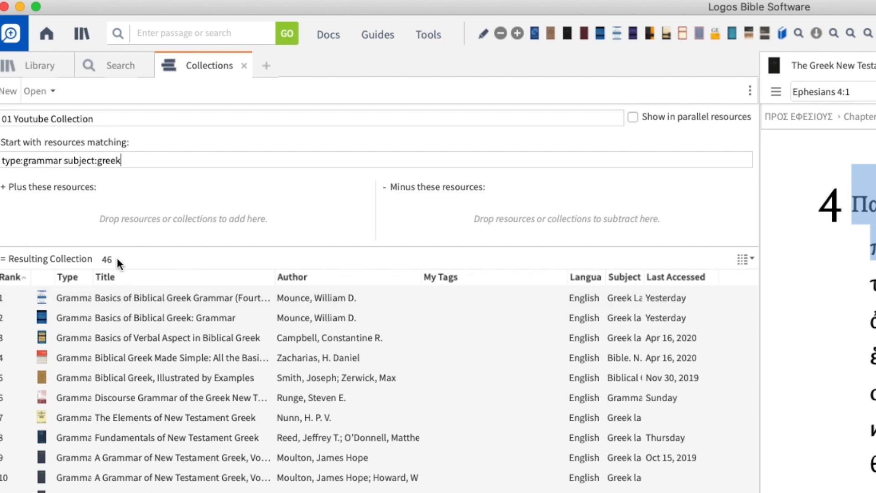
# - Enlarge the text of the collection editor and look over the matching resources
pyautogui.press('super+equal')
pyautogui.press('super+equal')
pyautogui.press('super+equal')
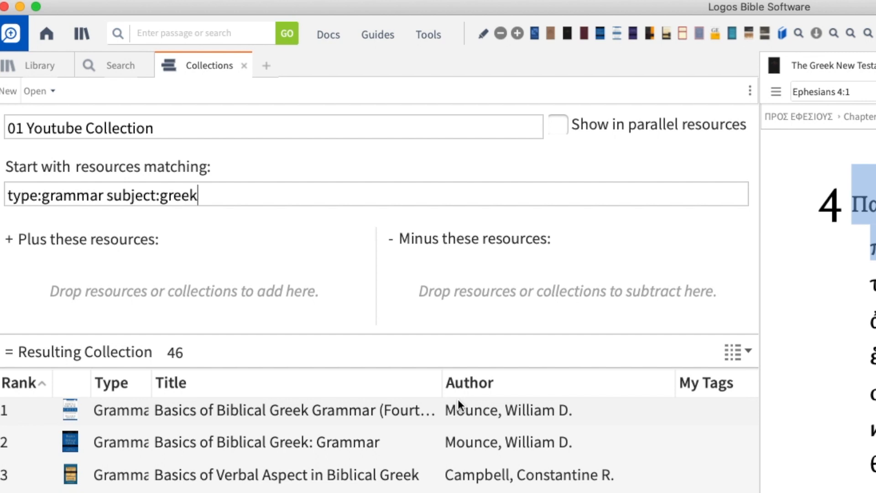
pyautogui.scroll(1, 458, 405)
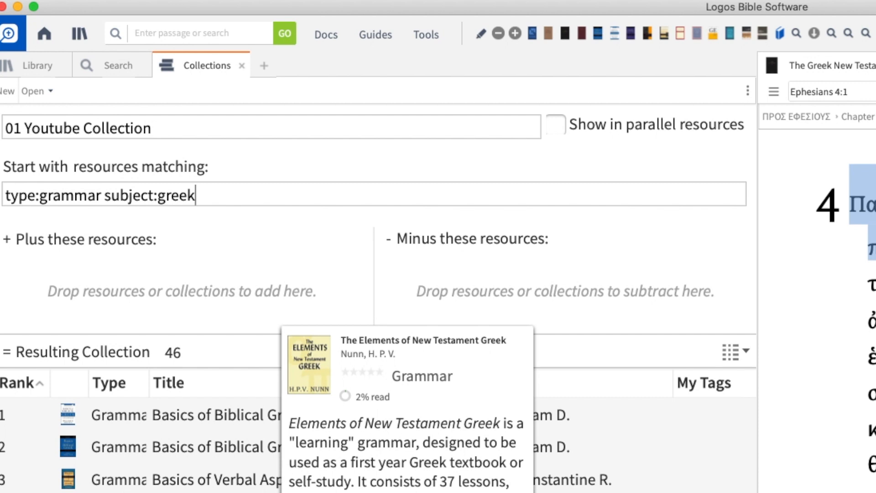
# - Copy the collection rule, replace it with author:runge, and add The Greek Verb Revisited to the collection's extra resources
pyautogui.press('super+a')
pyautogui.press('super+c')
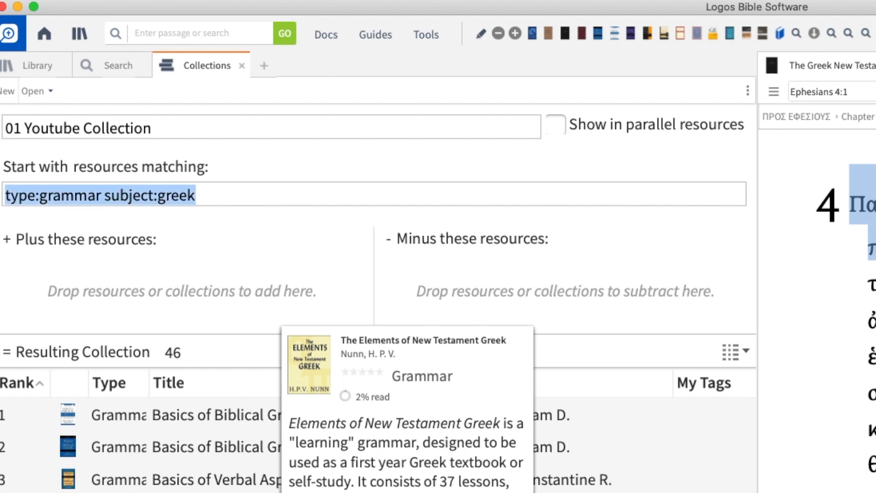
pyautogui.press('BackSpace')
pyautogui.write('author:runge')
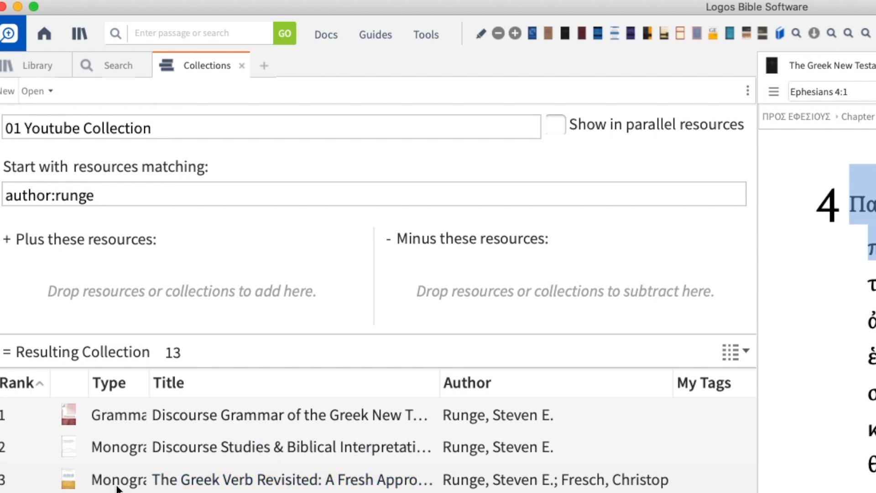
pyautogui.moveTo(118, 489); pyautogui.dragTo(138, 276)
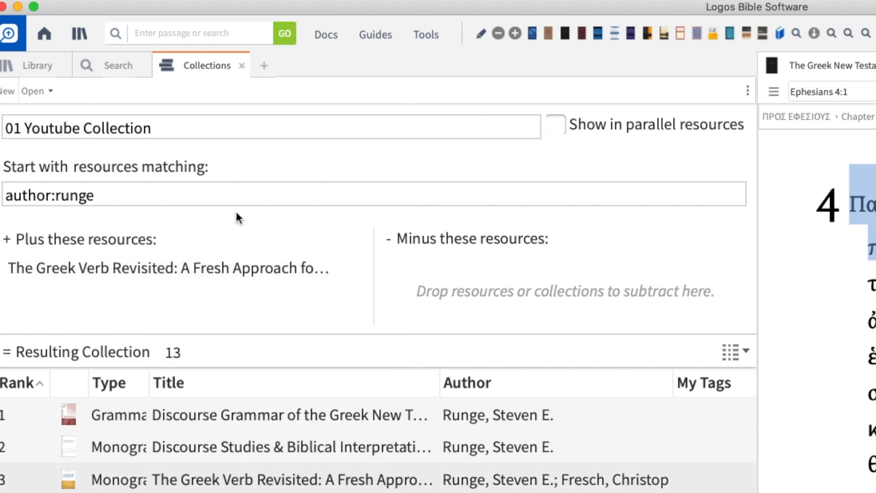
# - Restore the rule type:grammar subject:greek in the collection and look through the resulting resources
pyautogui.doubleClick(176, 197)
pyautogui.press('BackSpace')
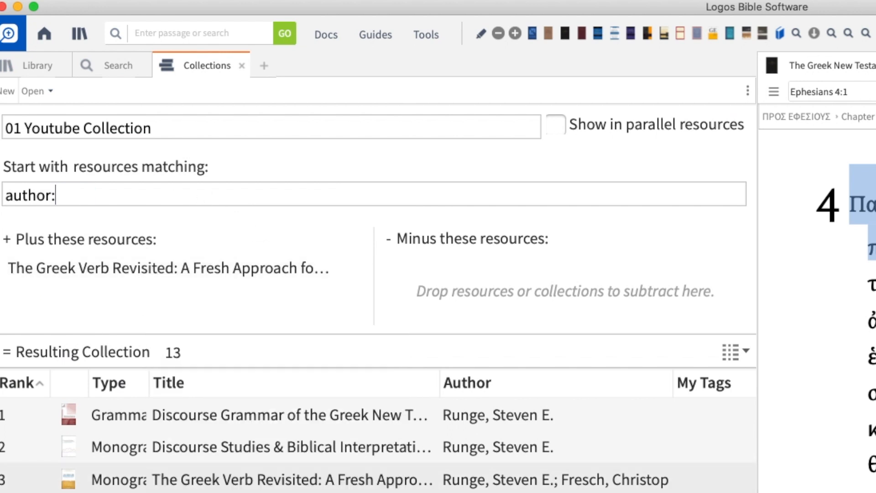
pyautogui.press('super+BackSpace')
pyautogui.press('super+v')
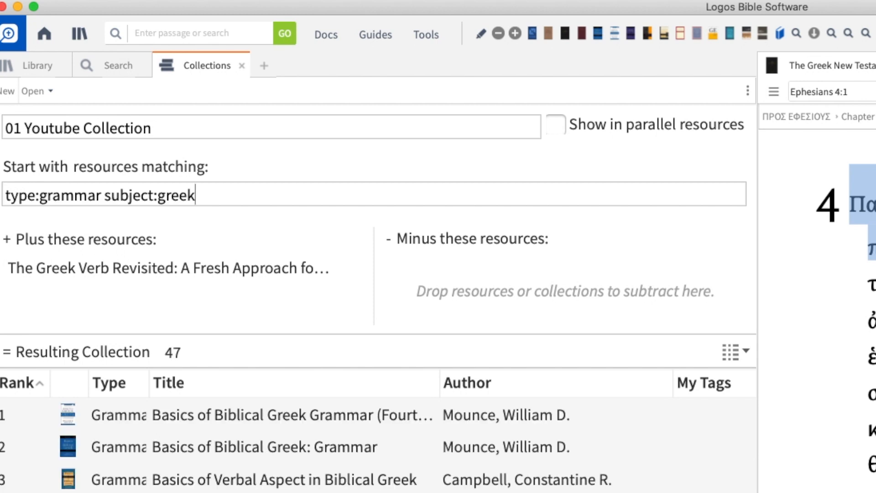
pyautogui.scroll(-10, 378, 445)
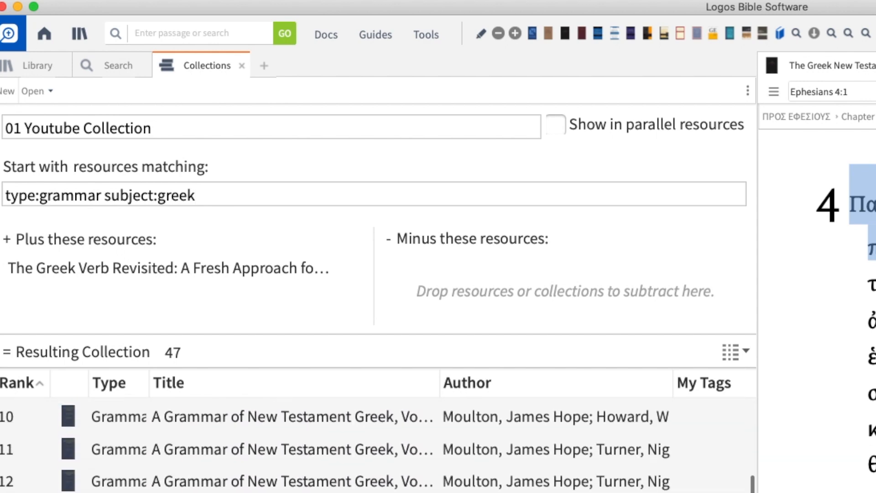
pyautogui.scroll(-6, 378, 445)
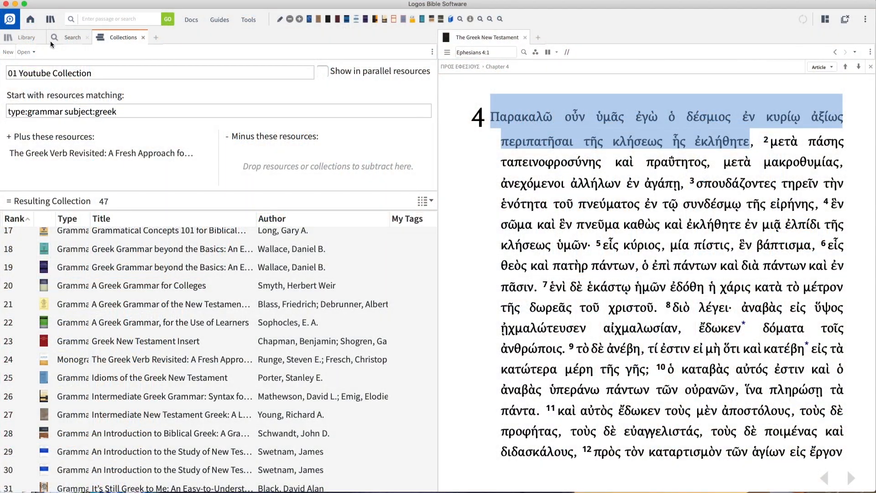
# - Add the suggested Greek word παρακαλῶ to the <Eph 4:1> query and run the search across all resources
pyautogui.click(66, 37)
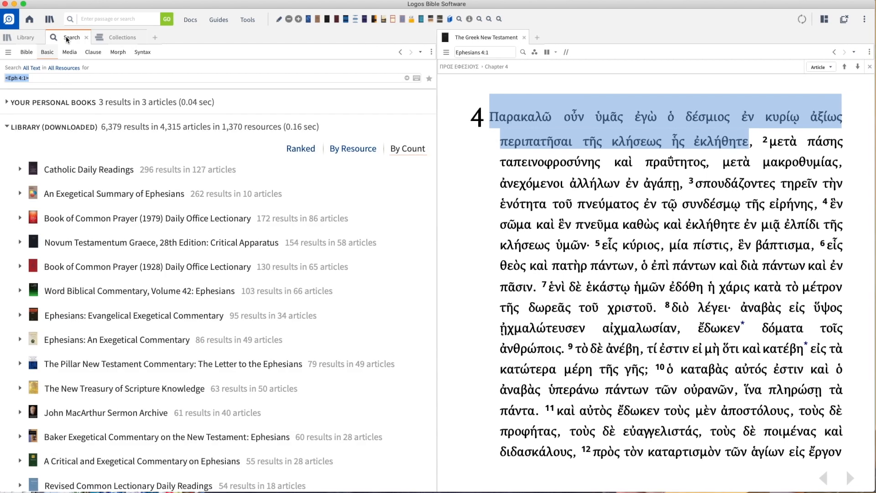
pyautogui.click(65, 76)
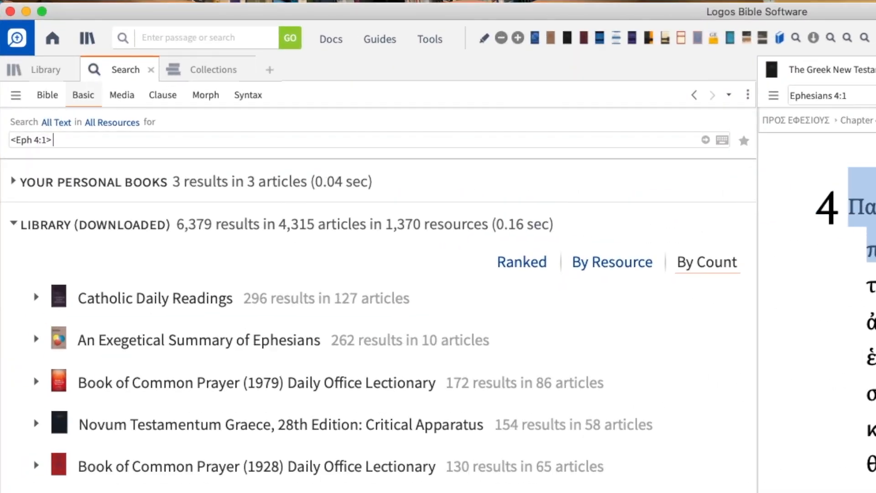
pyautogui.write('παρακα')
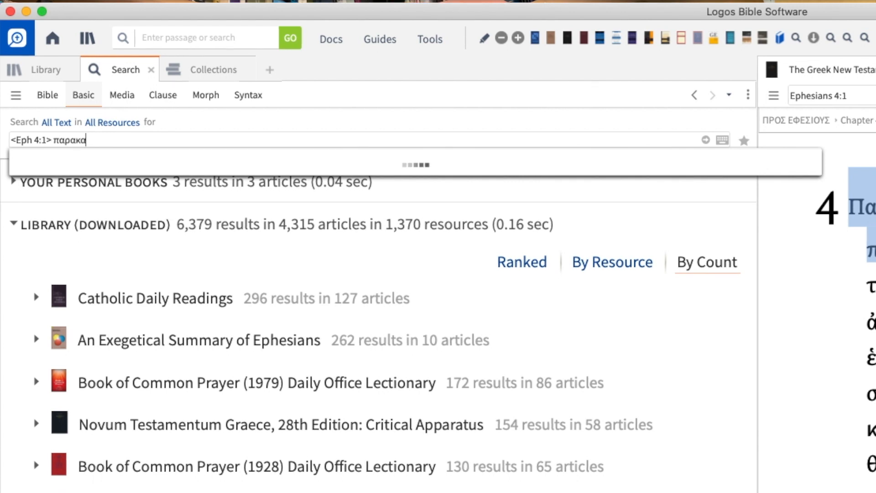
pyautogui.write('λα')
pyautogui.press('BackSpace')
pyautogui.write('ω')
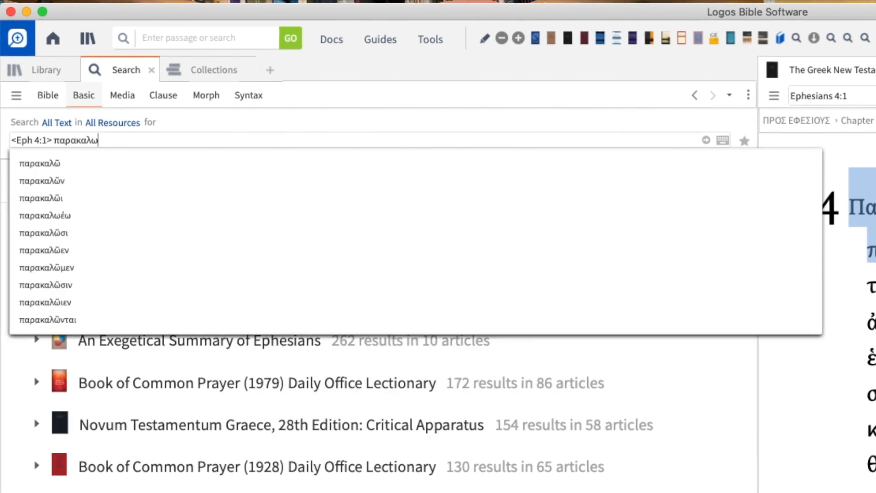
pyautogui.press('Down')
pyautogui.press('Return')
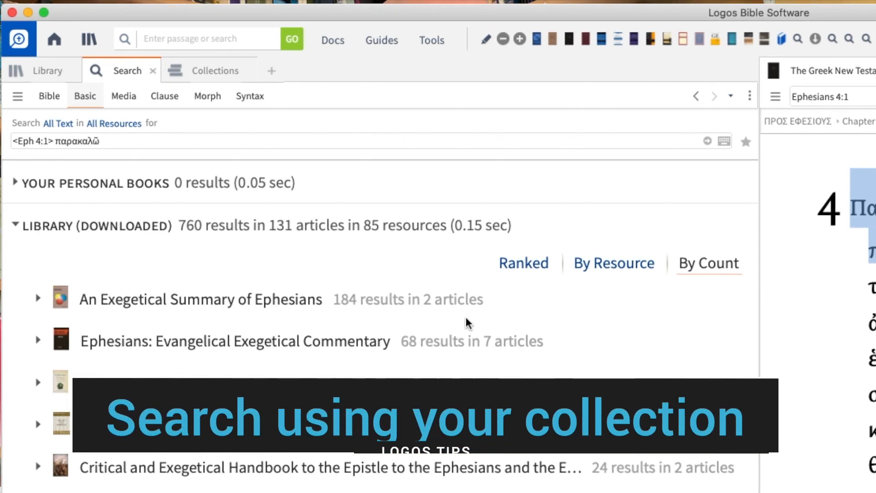
# - Limit the <Eph 4:1> παρακαλῶ search to the 01 Youtube Collection
pyautogui.click(112, 125)
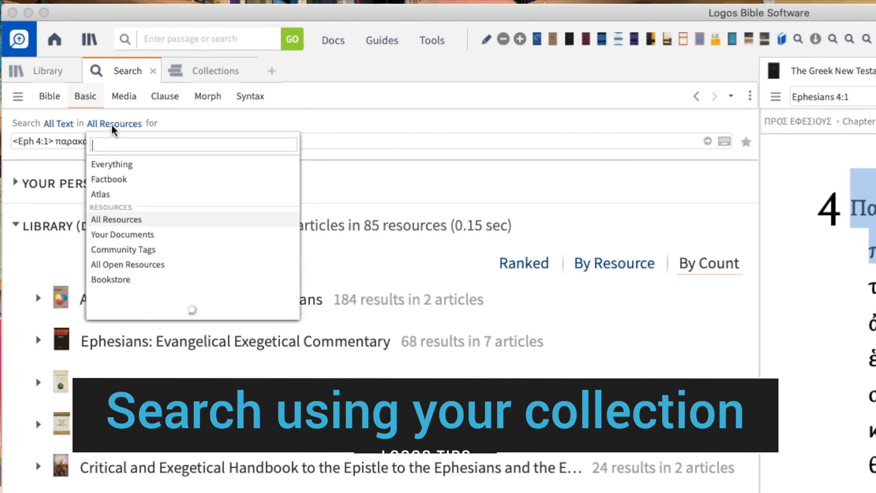
pyautogui.scroll(-2, 167, 235)
pyautogui.scroll(-2, 167, 234)
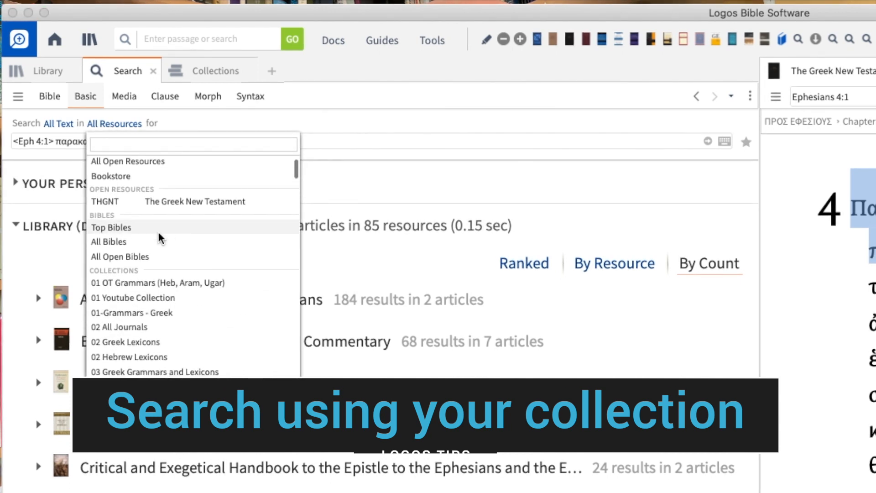
pyautogui.click(131, 298)
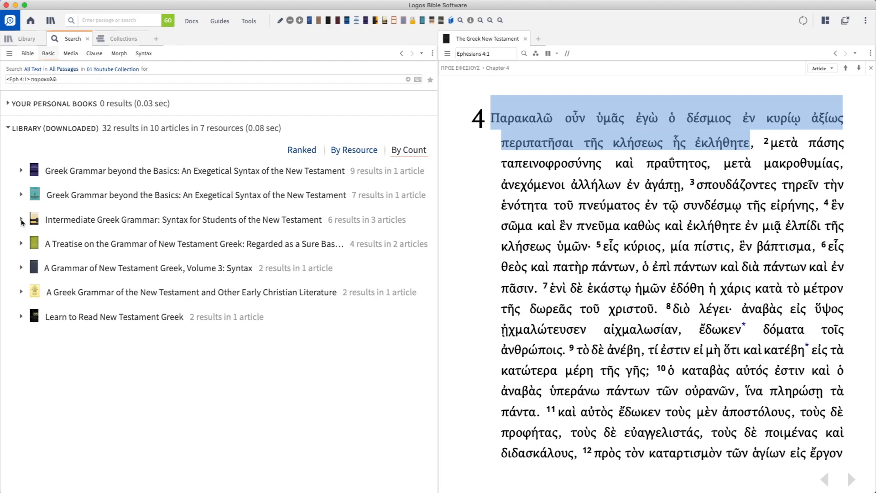
# - Expand the Intermediate Greek Grammar results and open the article Other Ways to Express a Command
pyautogui.click(36, 387)
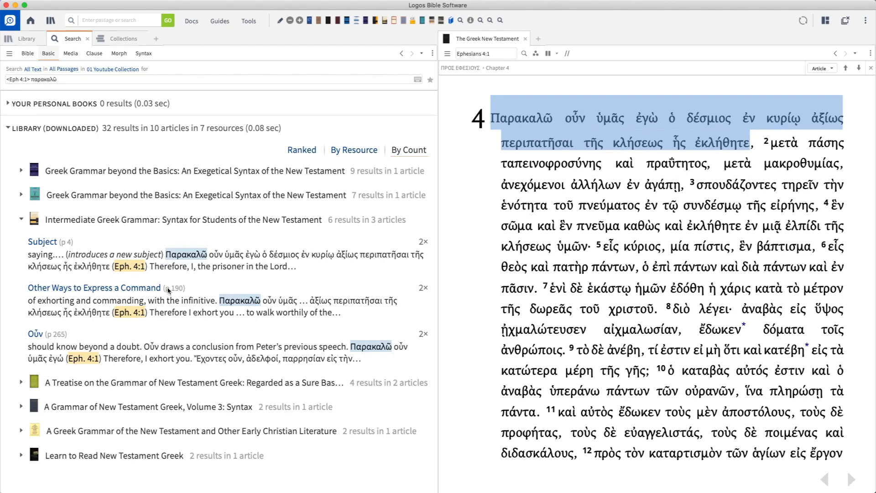
pyautogui.click(179, 258)
pyautogui.click(67, 288)
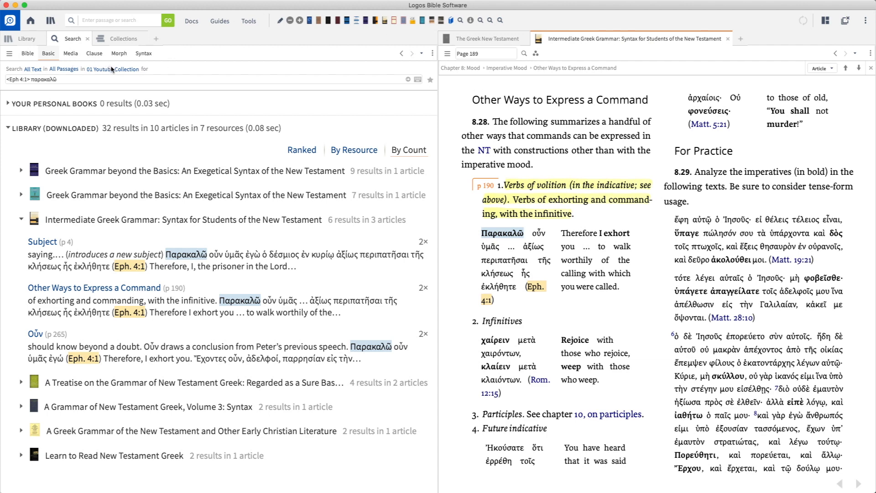
# - Group the rule of the 01 Youtube Collection with brackets as (type:grammar AND subject:greek)
pyautogui.click(118, 41)
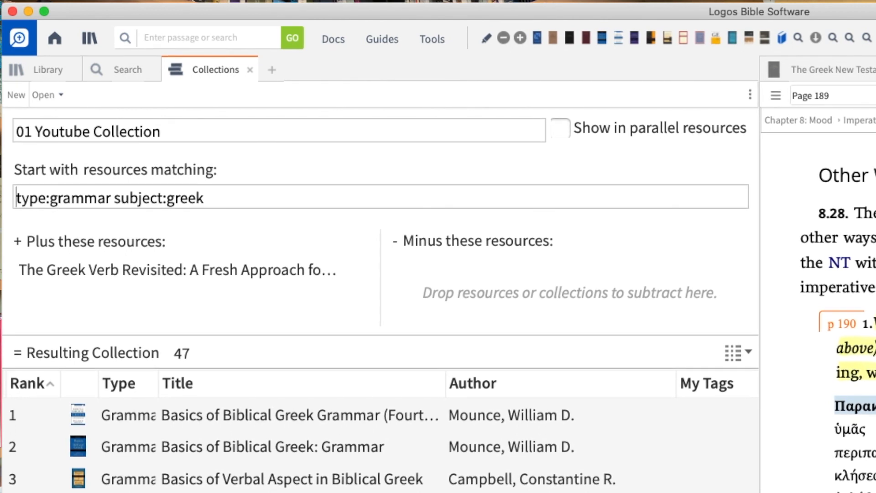
pyautogui.click(281, 194)
pyautogui.click(16, 197)
pyautogui.write('(')
pyautogui.click(116, 198)
pyautogui.write('AND)')
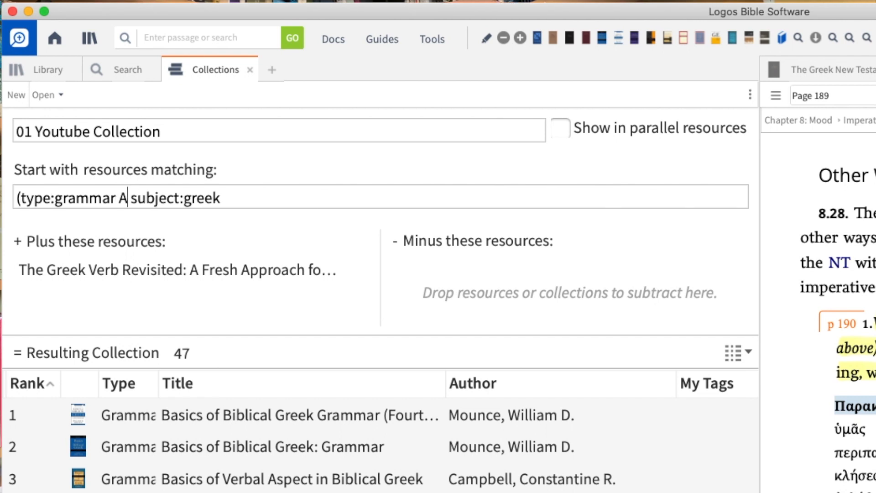
pyautogui.press('BackSpace')
pyautogui.write(')')
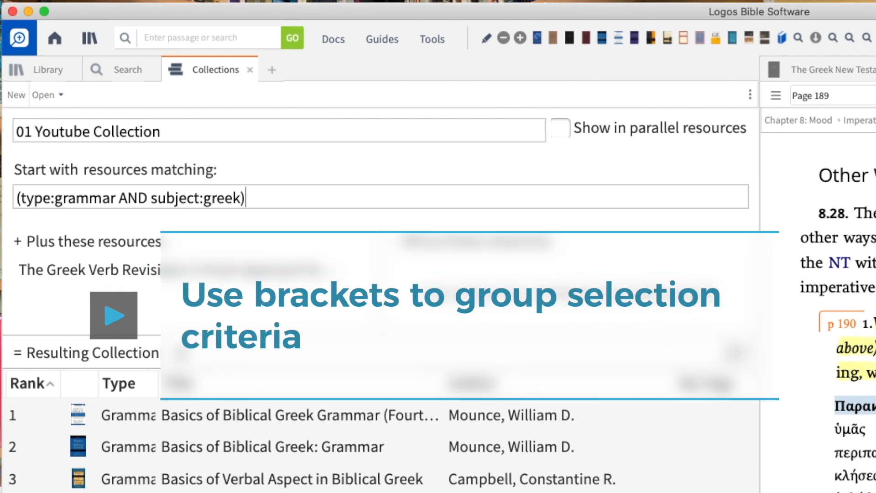
# - Extend the collection rule with OR (type:commentary AND title:ephesians)
pyautogui.write('OR ')
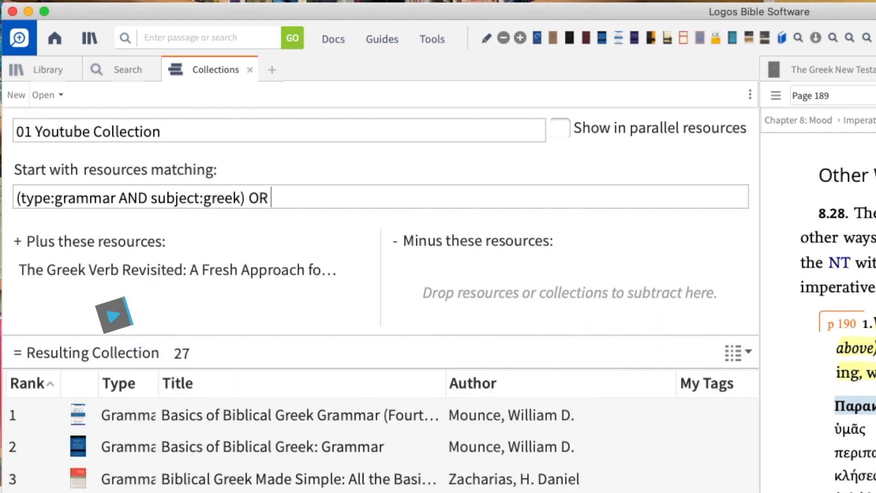
pyautogui.write('()')
pyautogui.press('Left')
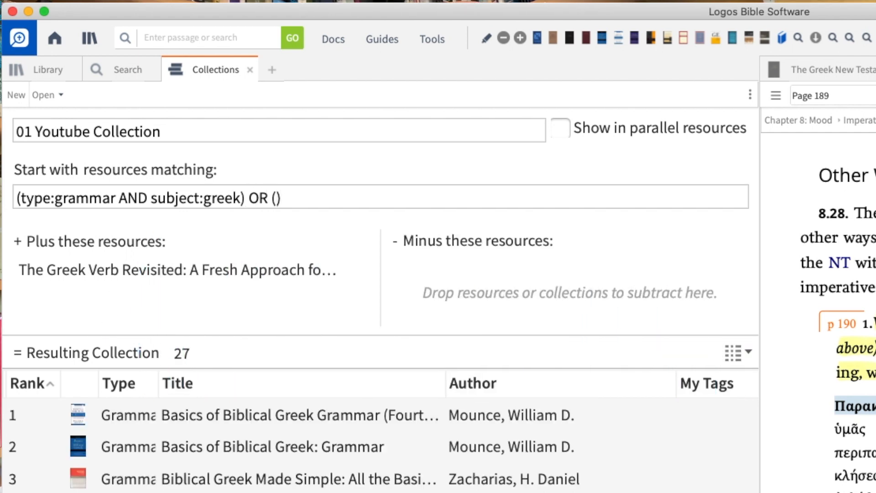
pyautogui.write('type:commentary A')
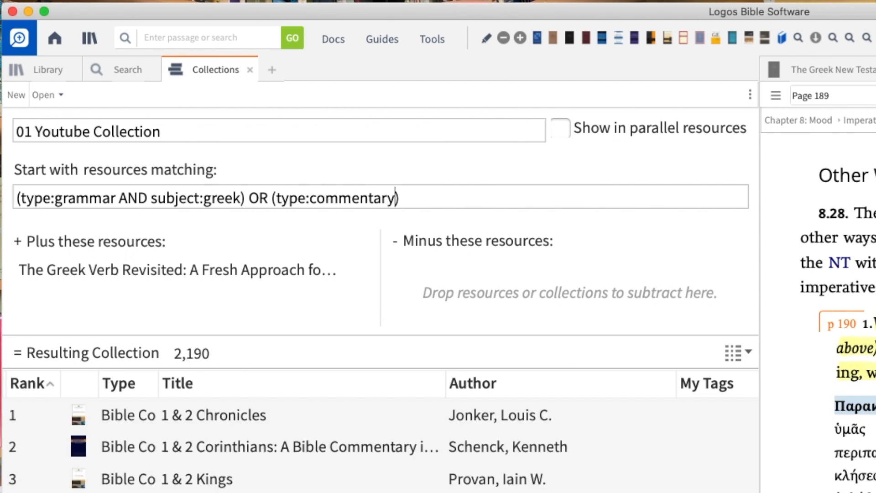
pyautogui.write('ND title:')
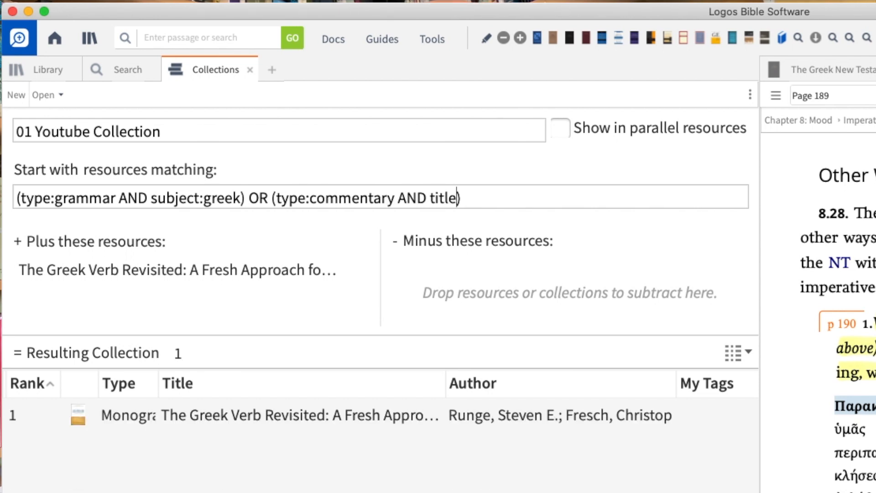
pyautogui.write('ephesians')
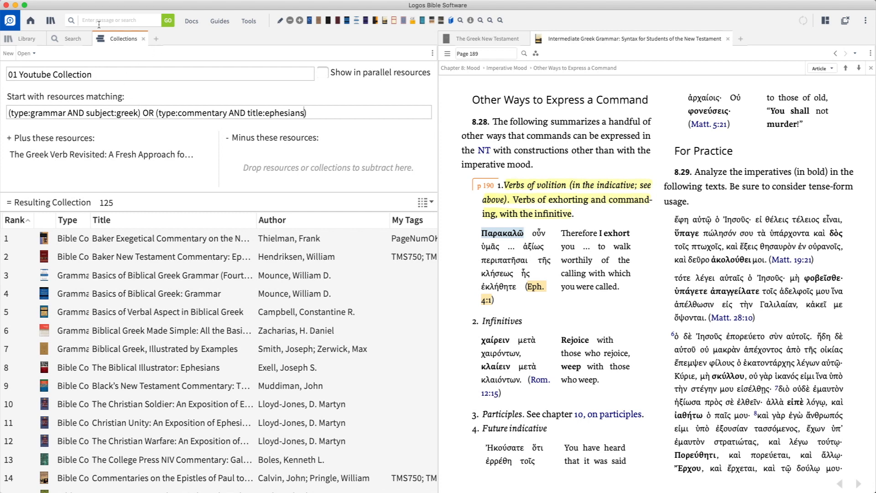
# - Rerun the <Eph 4:1> παρακαλῶ search in the updated collection and look over the results
pyautogui.click(73, 39)
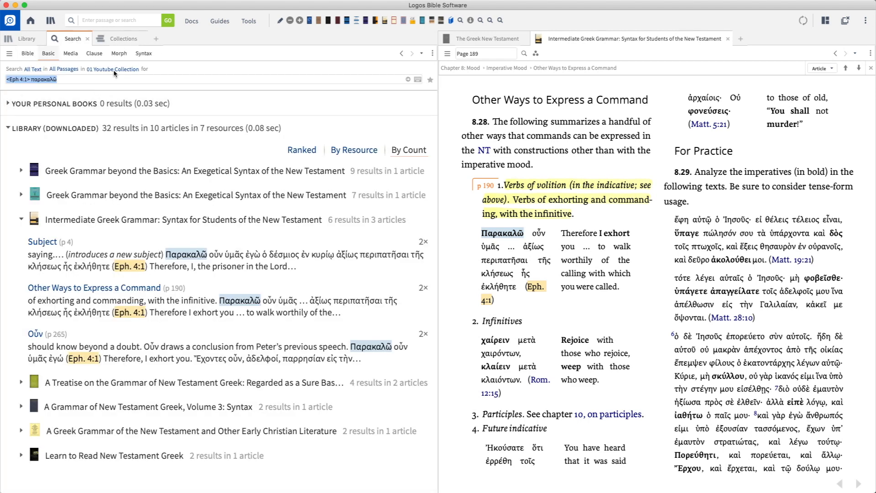
pyautogui.click(91, 80)
pyautogui.press('Return')
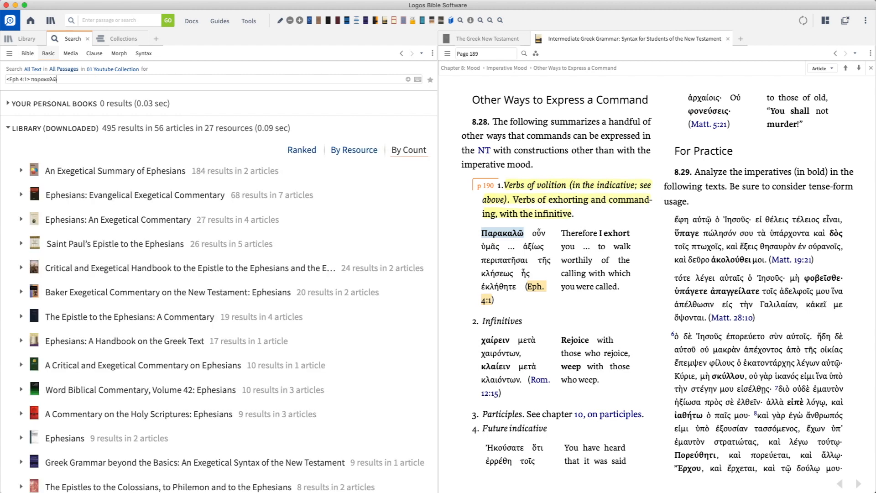
pyautogui.scroll(-1, 175, 234)
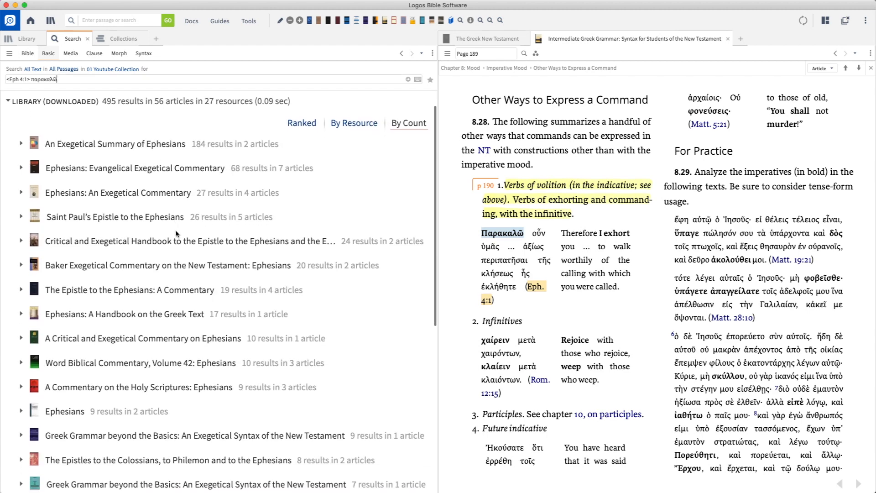
pyautogui.moveTo(220, 173)
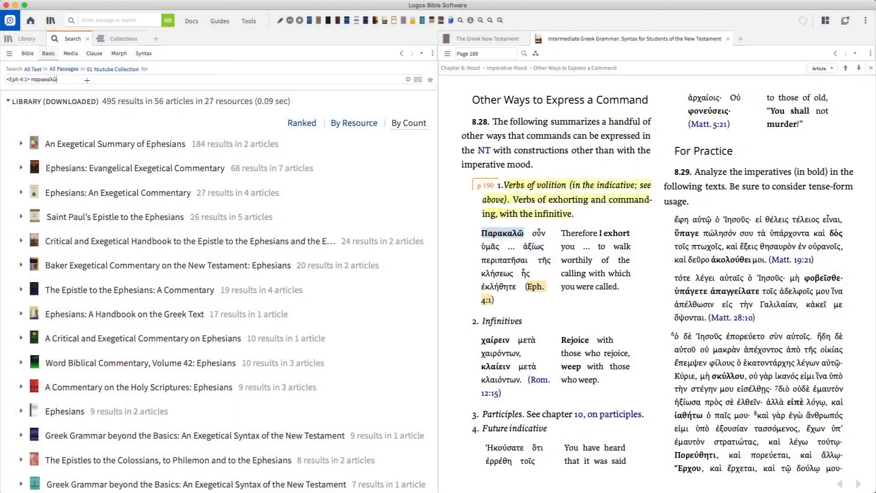
# - Change the query to <Eph 4:1> WITHIN 5 WORDS Pronoun and search the 01 Youtube Collection with it
pyautogui.hotkey('alt', 'shift', 'Left')
pyautogui.write('WITHIN 5 WORDS')
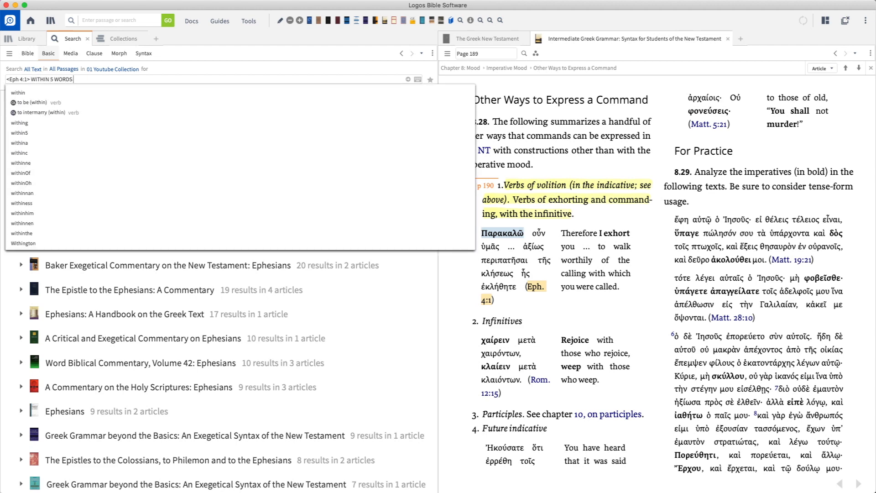
pyautogui.write(' Pronoun')
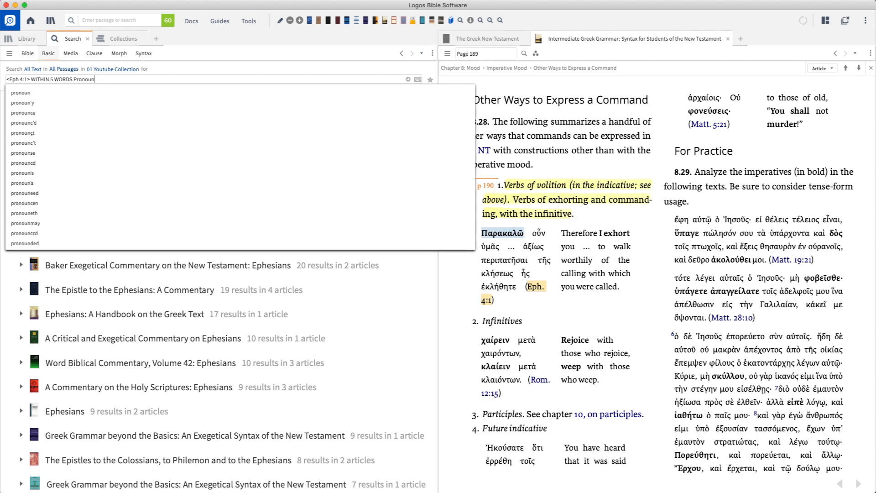
pyautogui.press('Return')
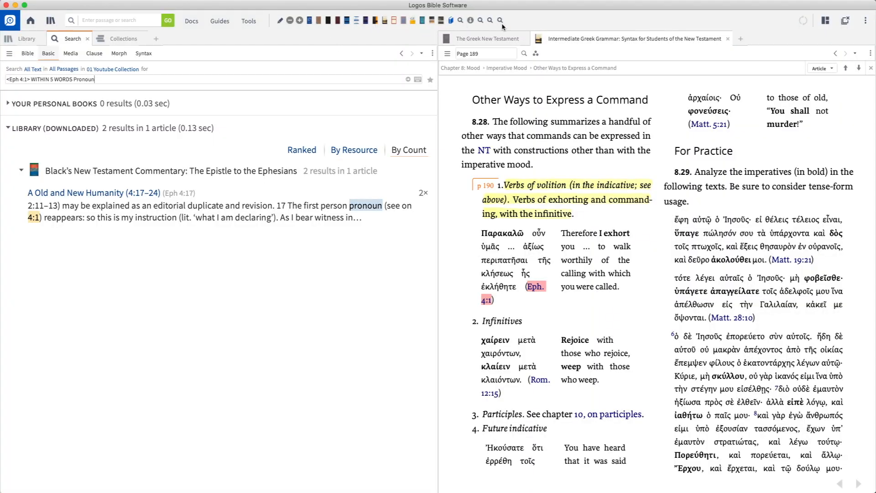
pyautogui.moveTo(338, 23)
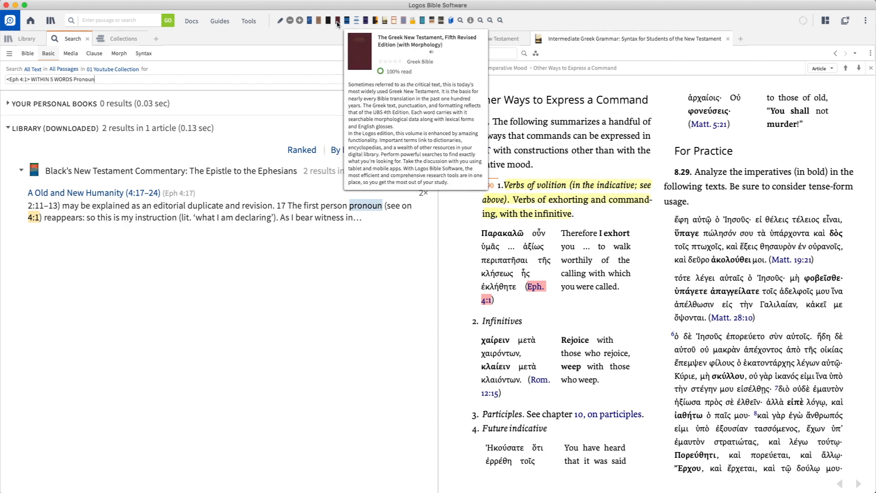